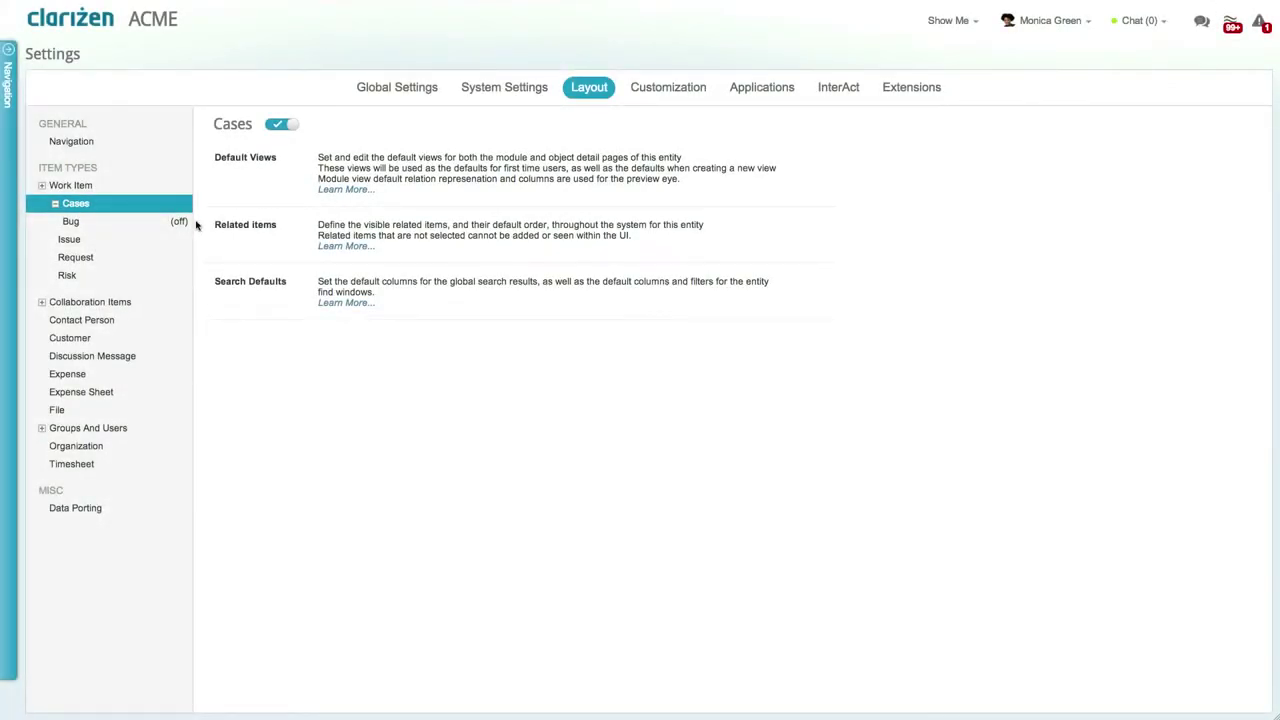
Step: Switch on the Bug case type, save Requests and Risks right under Tasks in navigation, and show Cases customizations
left_click(144, 226)
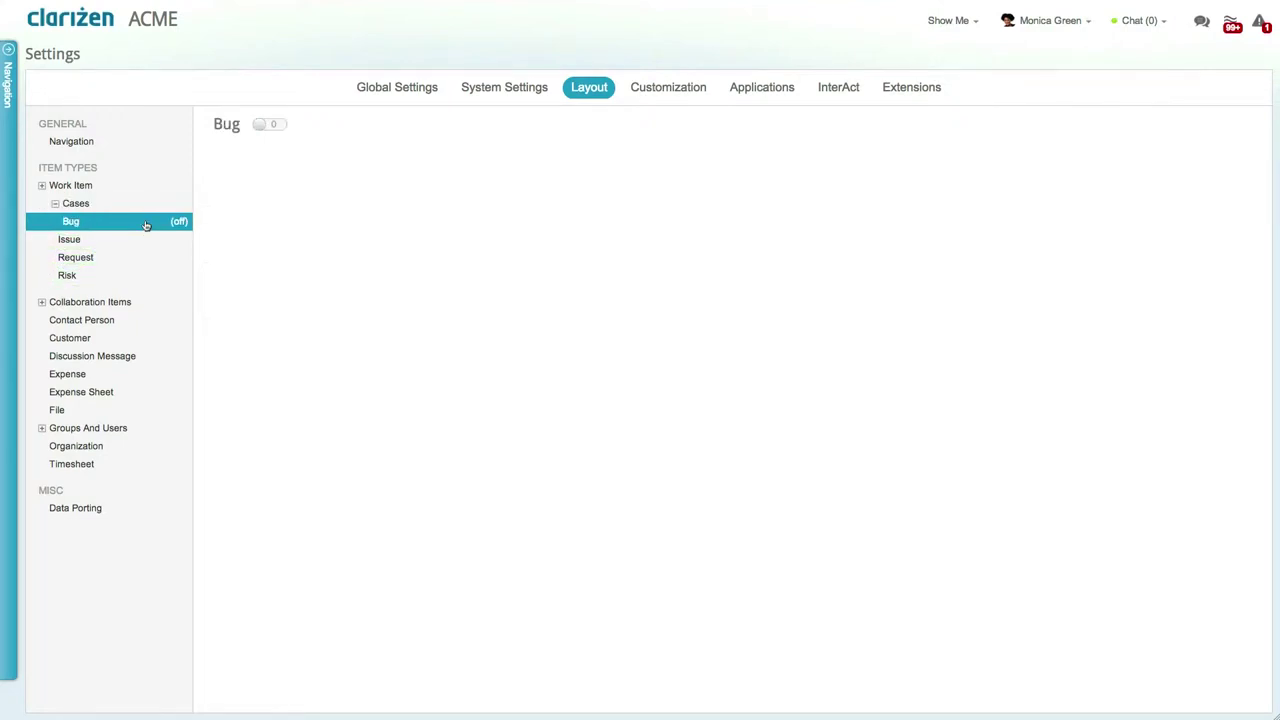
left_click(262, 127)
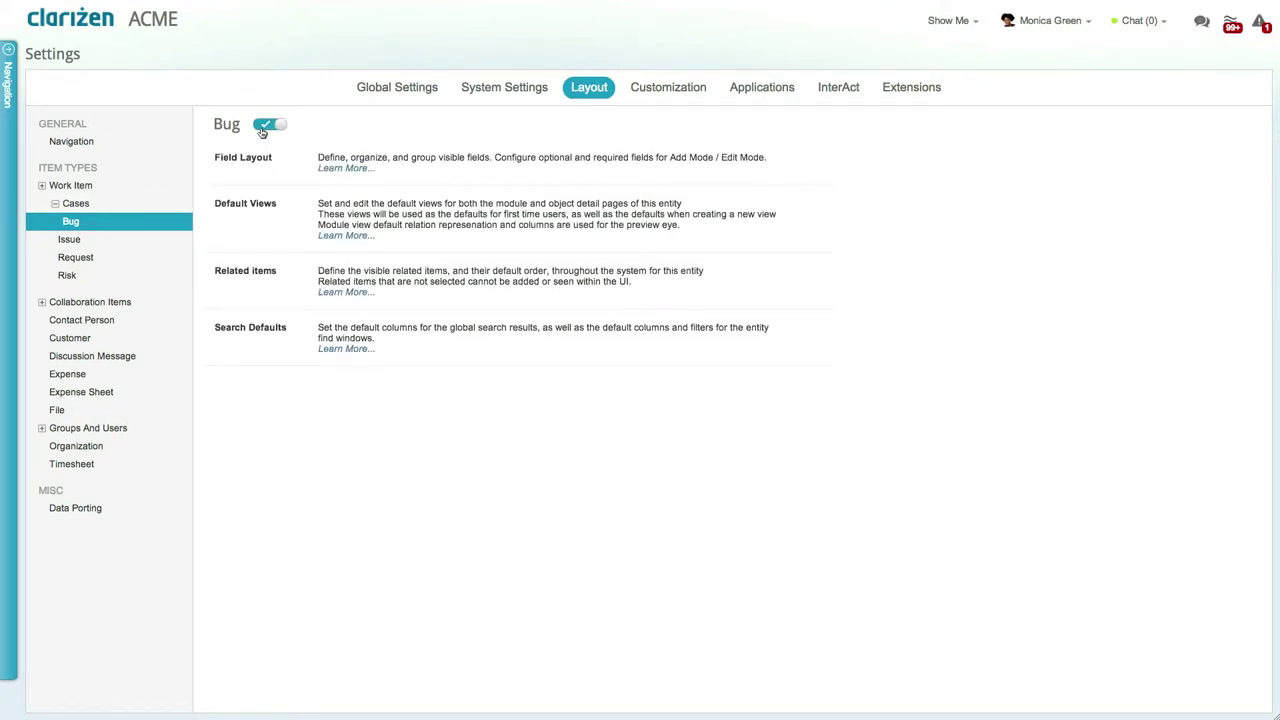
left_click(144, 141)
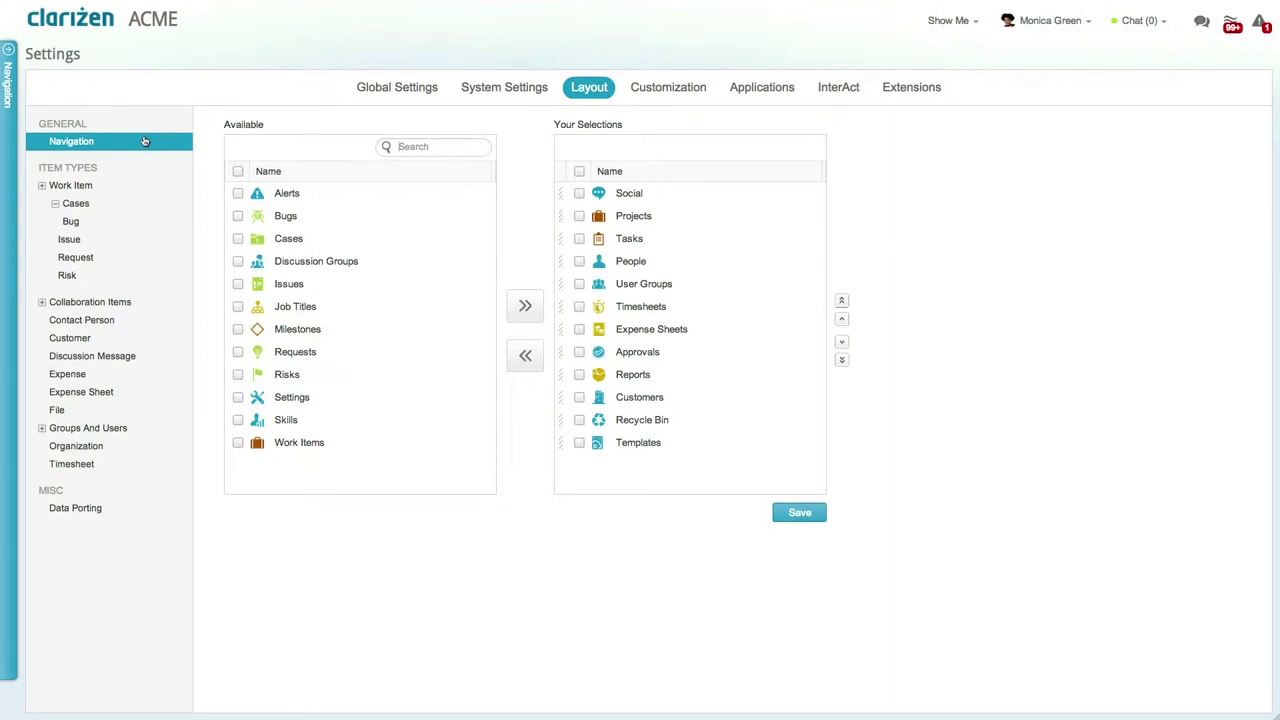
left_click(238, 352)
left_click(238, 374)
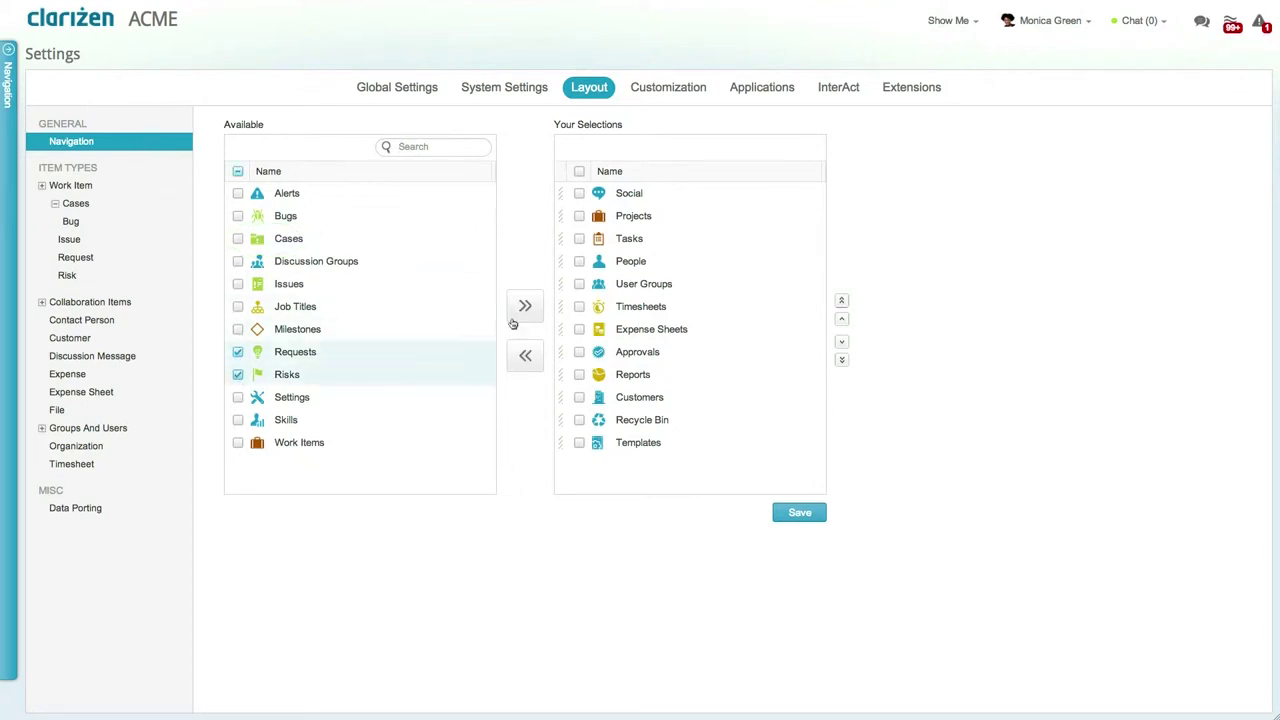
left_click(520, 310)
left_click_drag(560, 459, 558, 255)
left_click(800, 512)
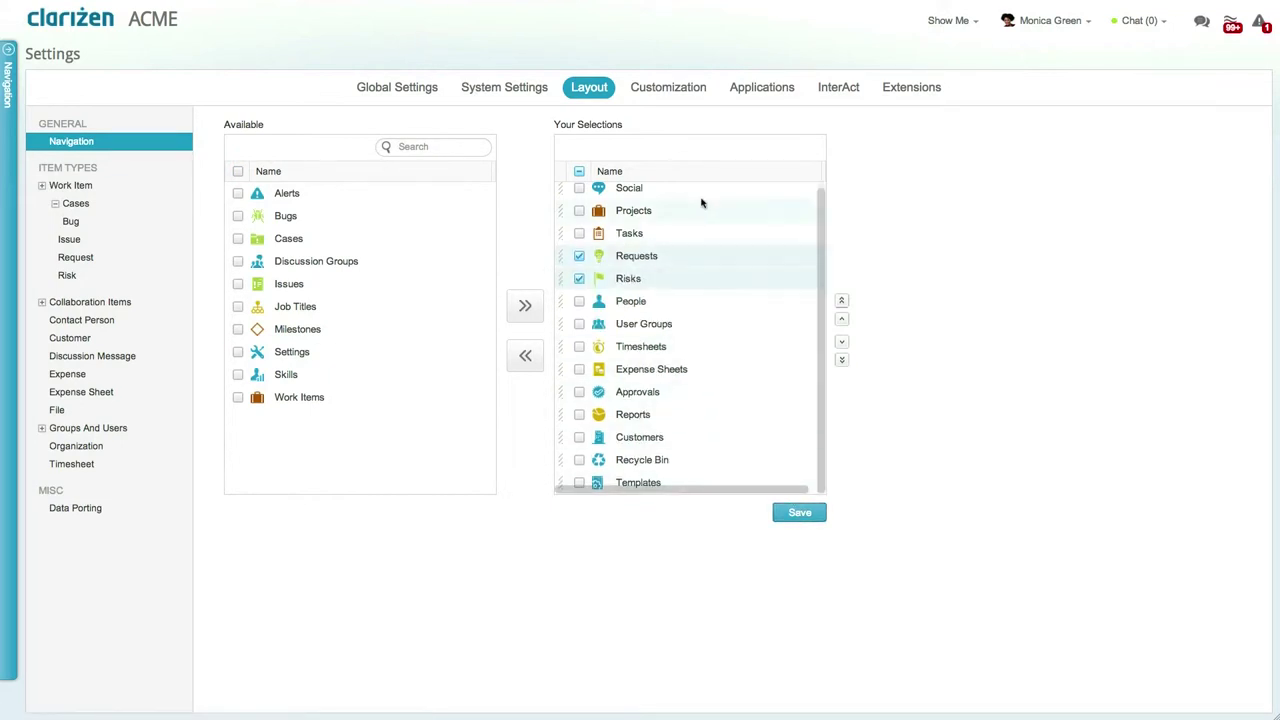
left_click(668, 87)
Step: Search the Cases customizations for 'state' and edit the State pick-list field
left_click(78, 188)
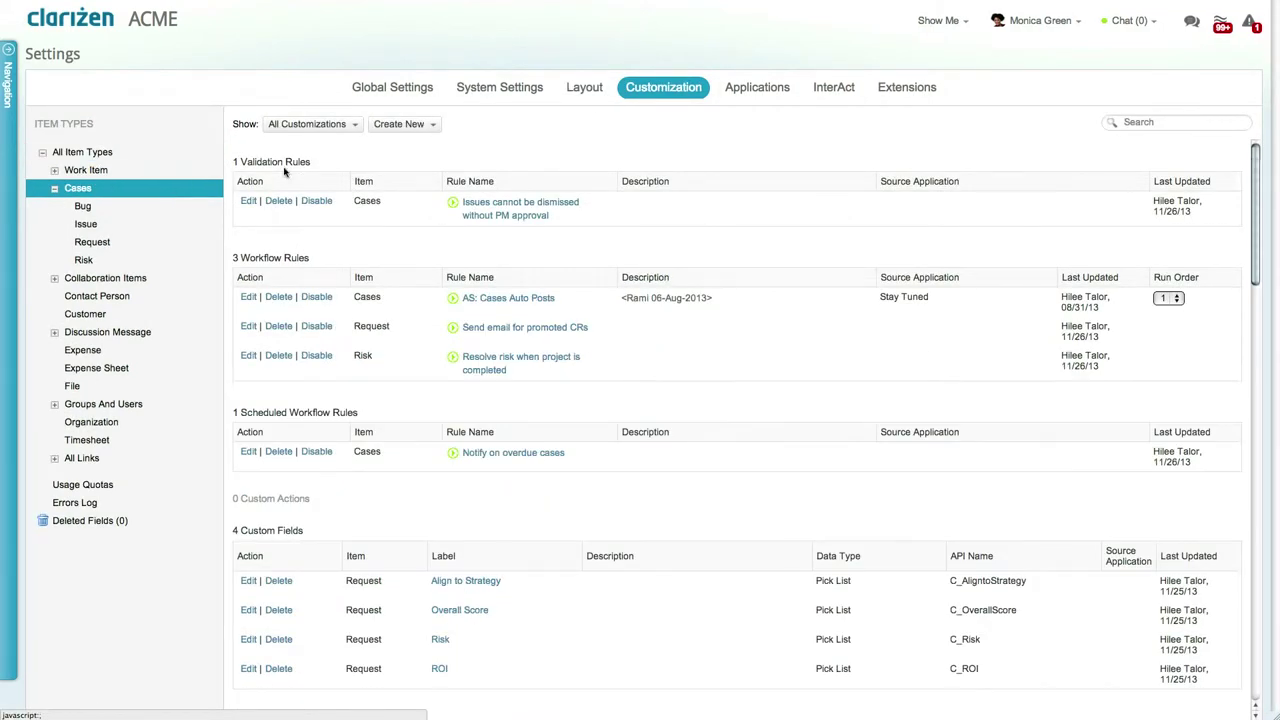
left_click(420, 124)
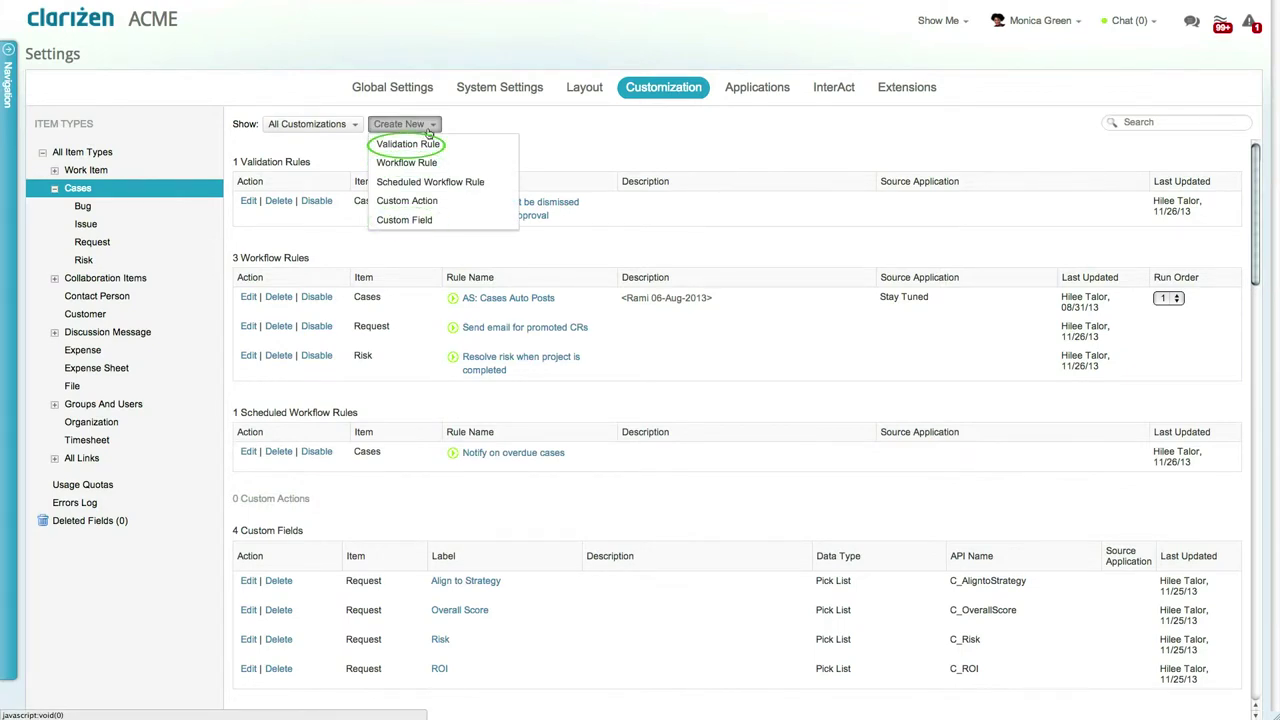
left_click(474, 134)
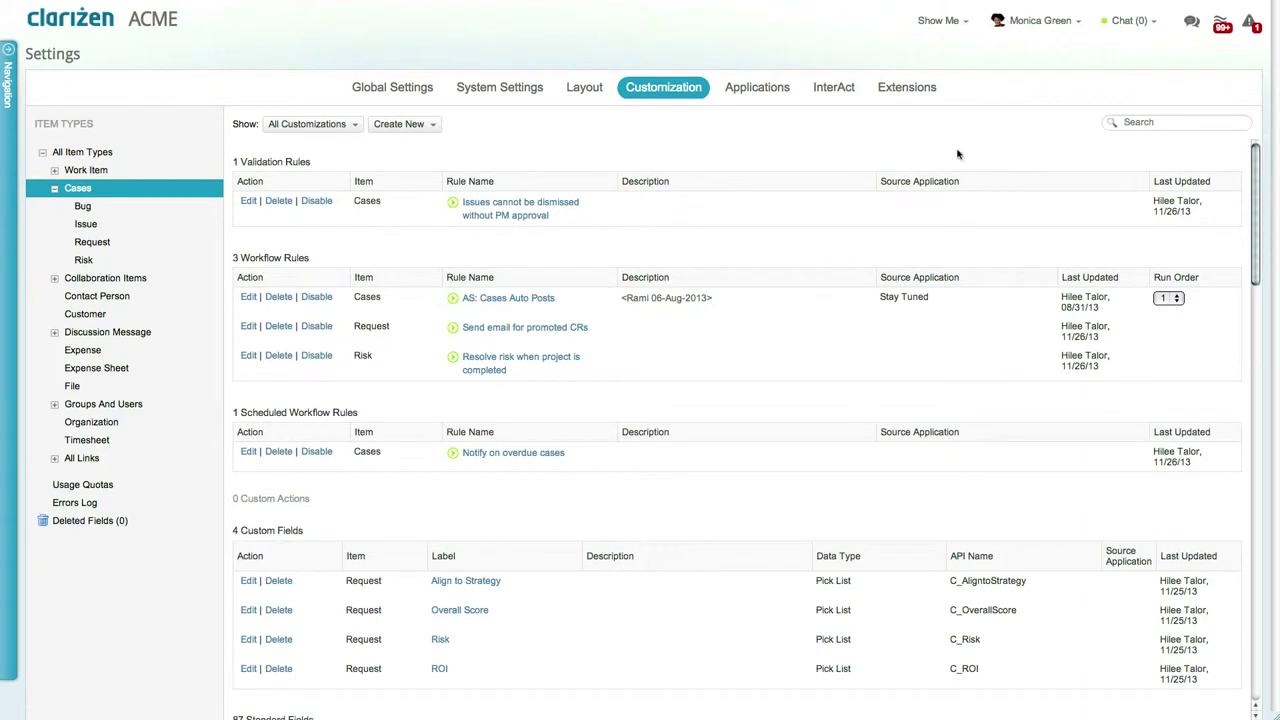
left_click(1160, 124)
type("state")
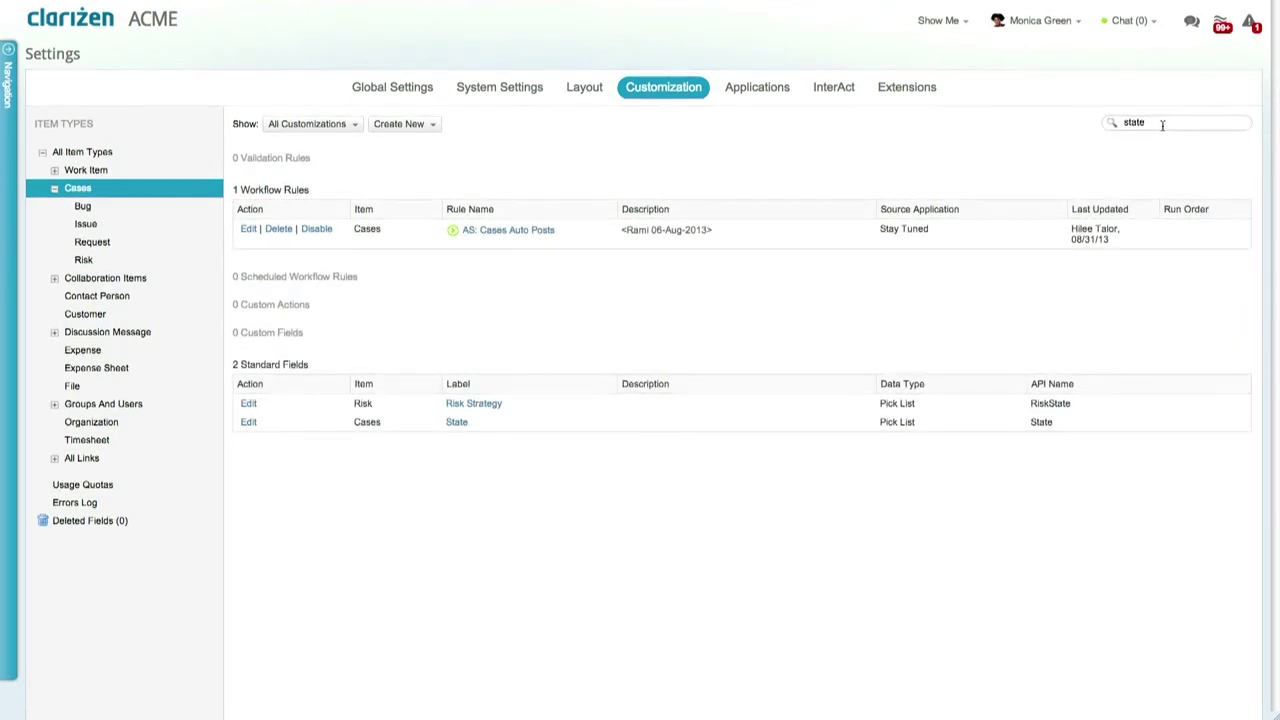
left_click(248, 422)
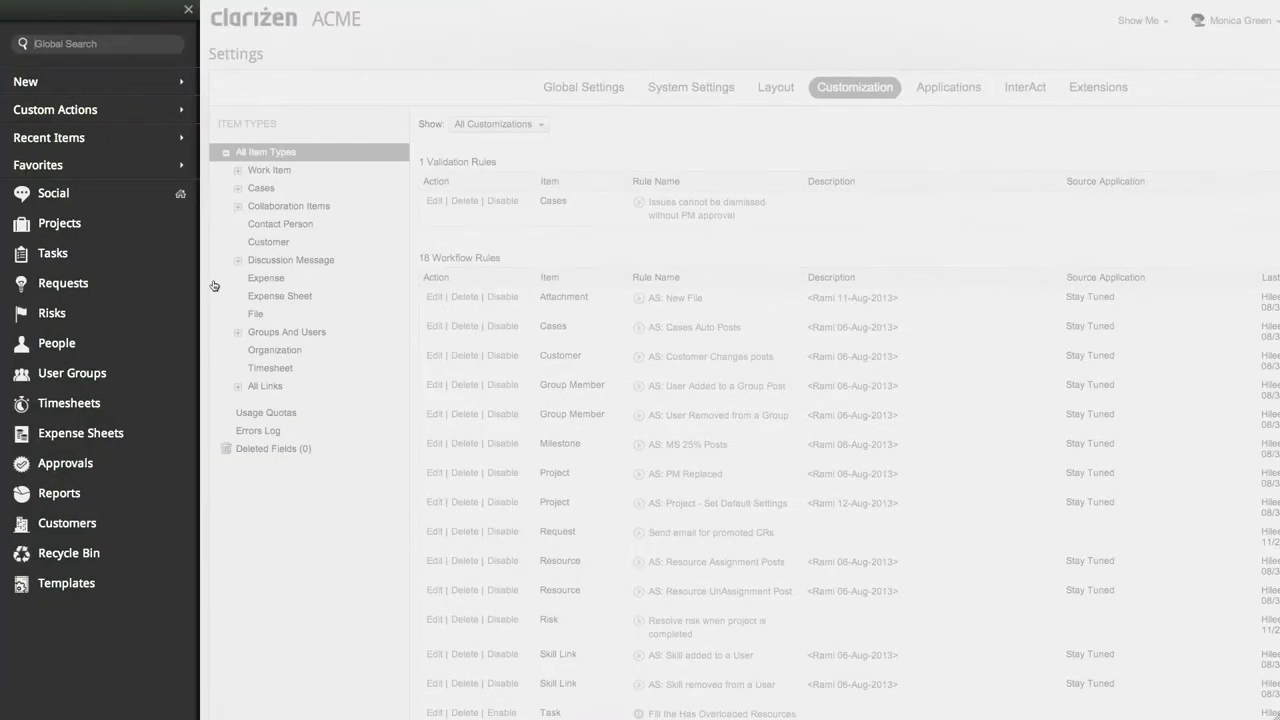
Step: Show the Requests list in Team View and check the My Team filter options
left_click(167, 288)
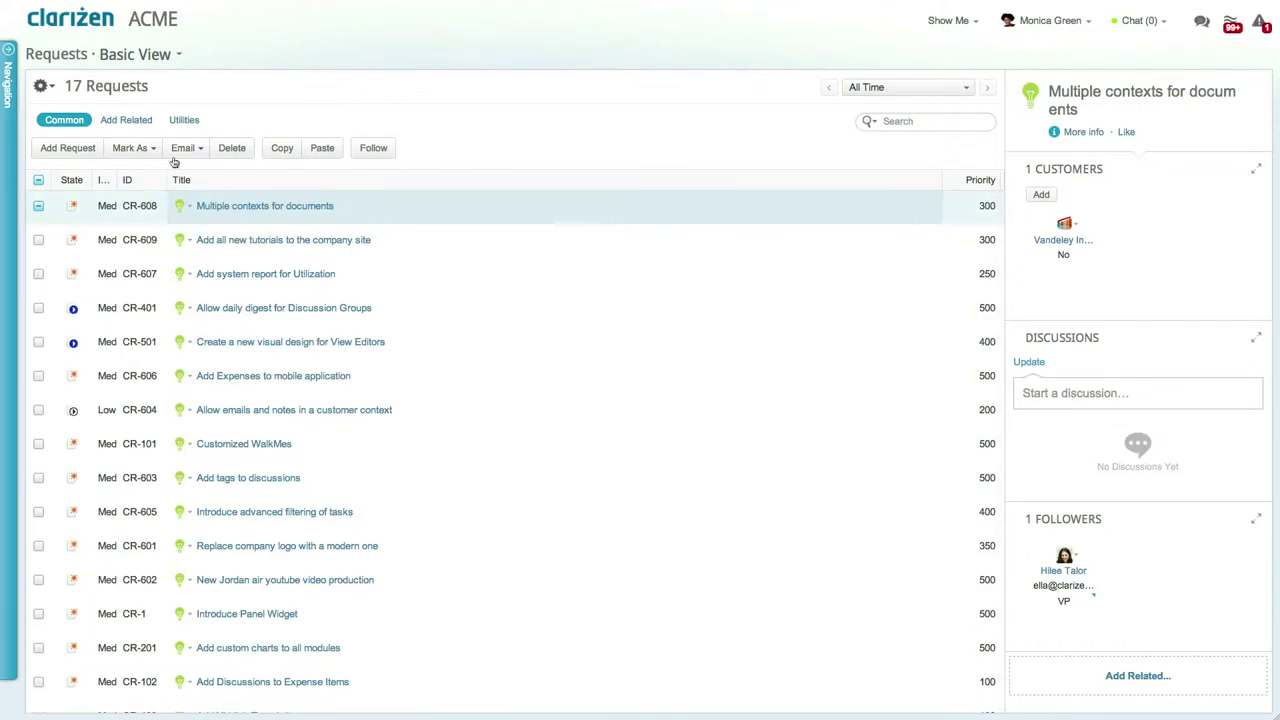
left_click(174, 58)
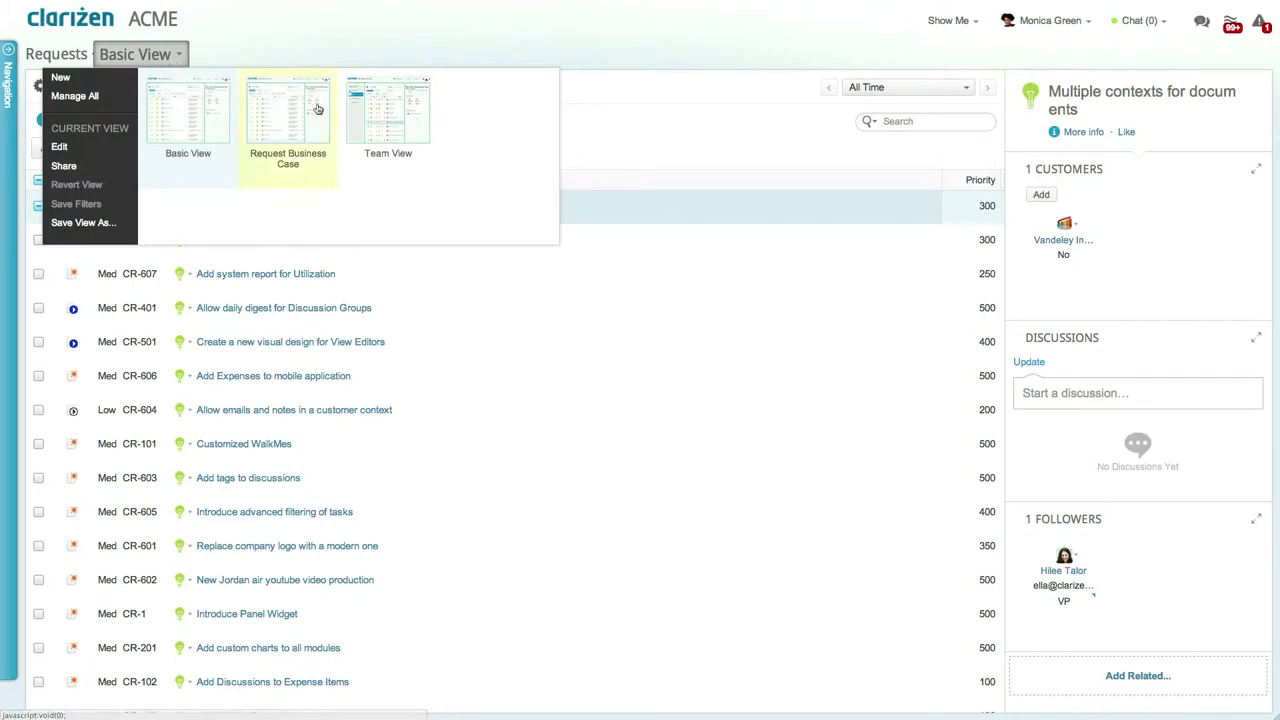
left_click(377, 115)
left_click(178, 86)
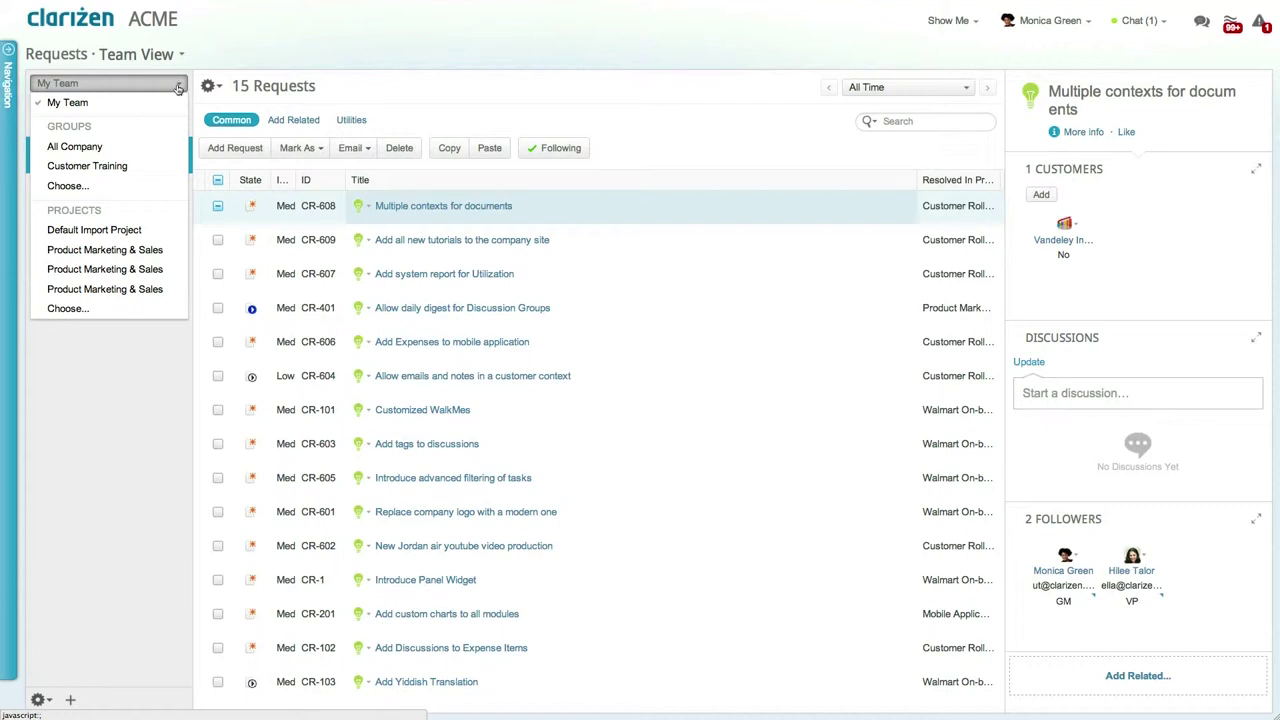
left_click(178, 86)
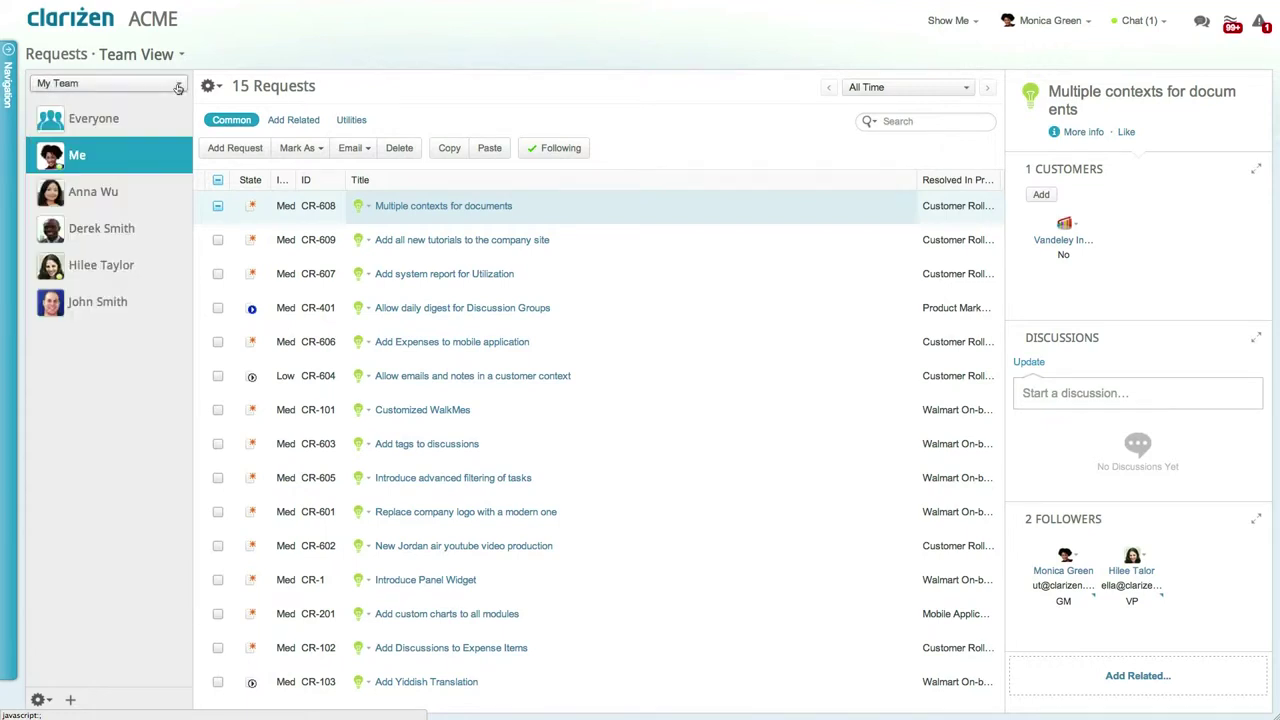
Step: Switch Requests to Scoring View and review Vandeley Industries' 9 cases in its customer card
left_click(178, 62)
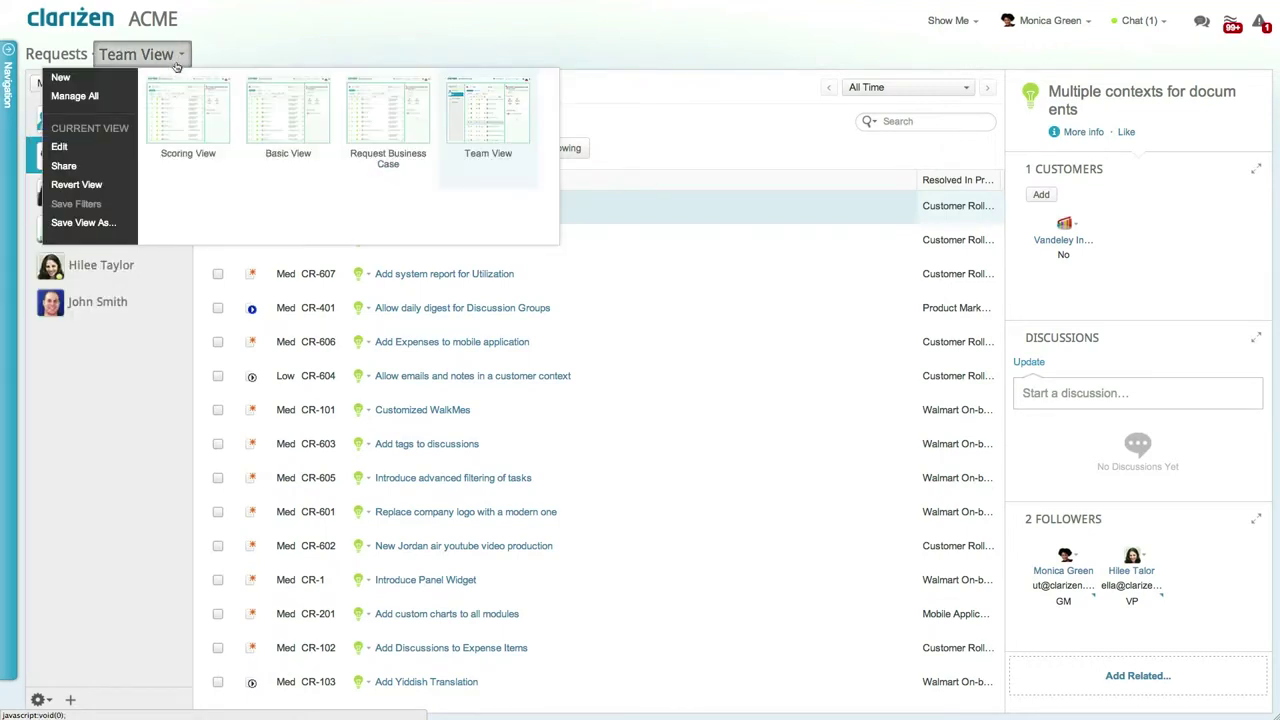
left_click(174, 107)
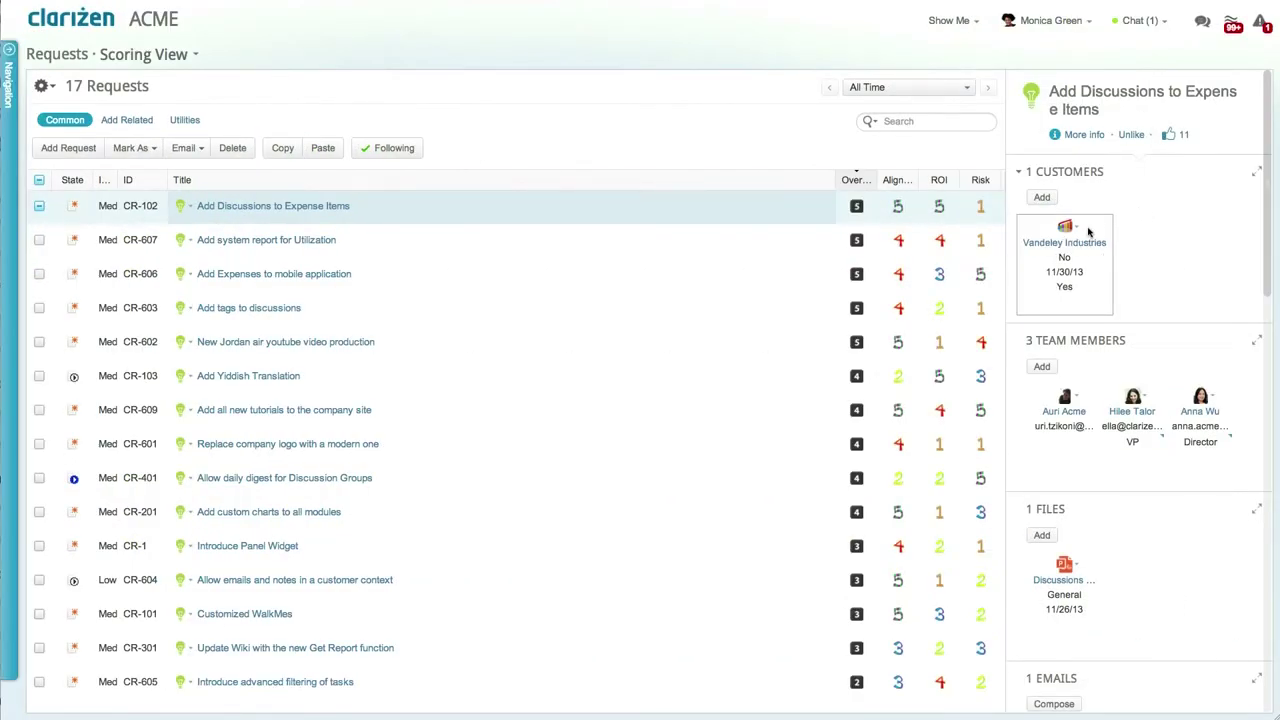
left_click(1104, 248)
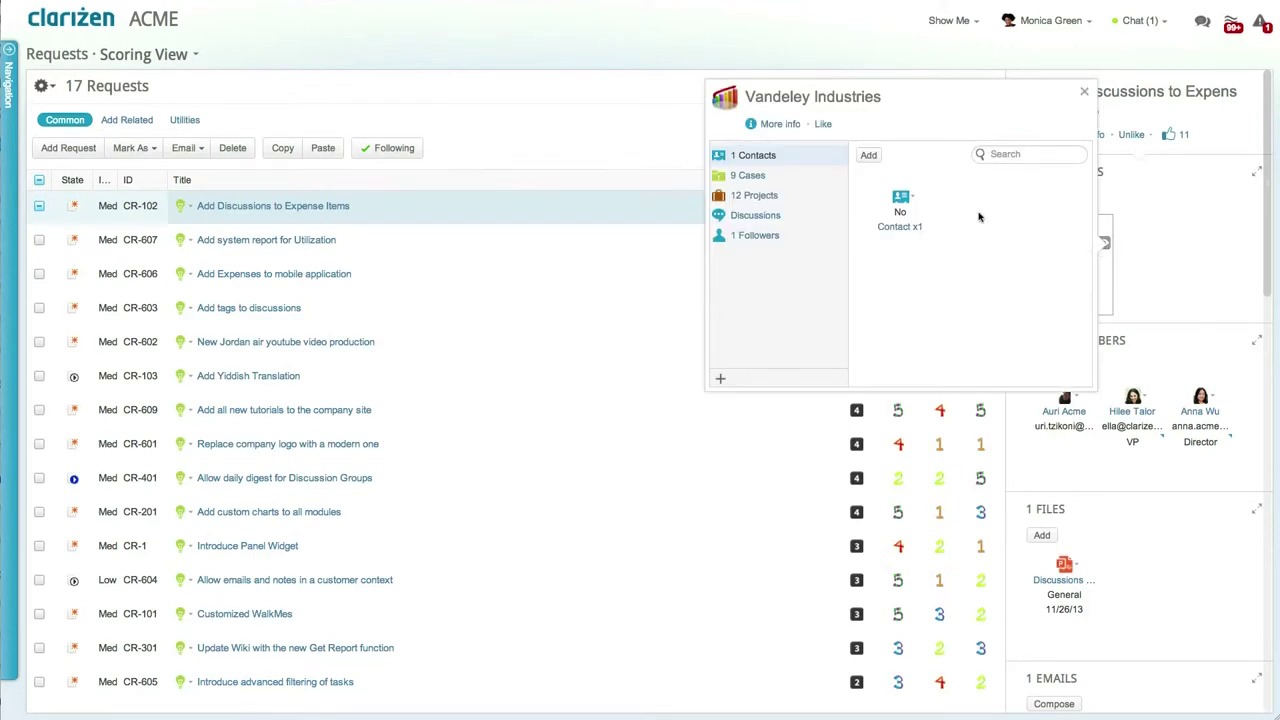
left_click(801, 174)
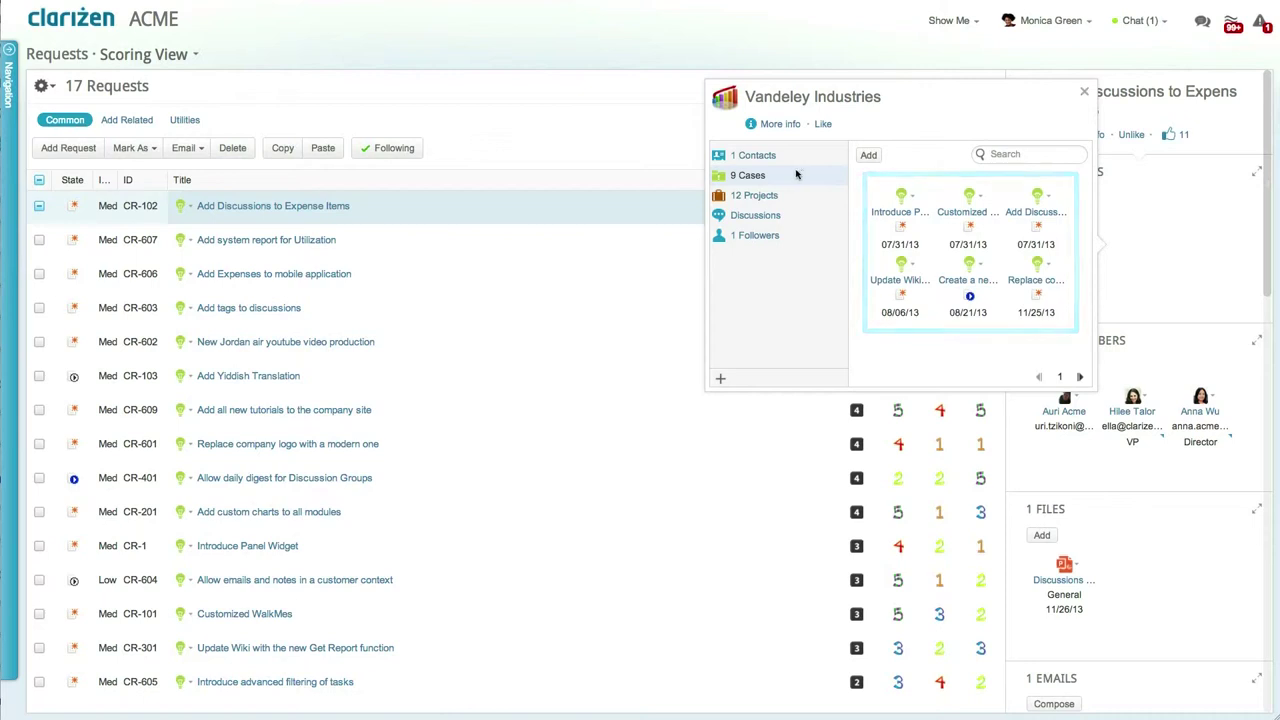
left_click(680, 145)
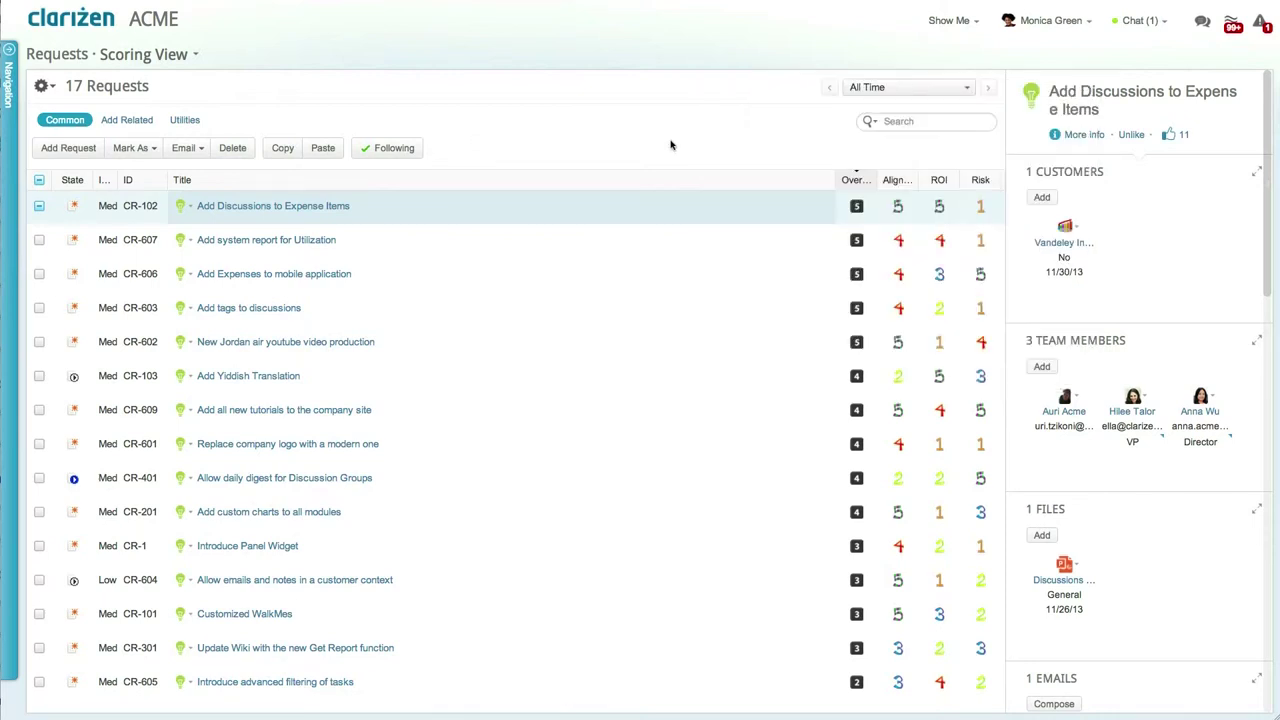
Step: Open the 'Add Discussions to Expense Items' request and its attached presentation file
left_click(333, 206)
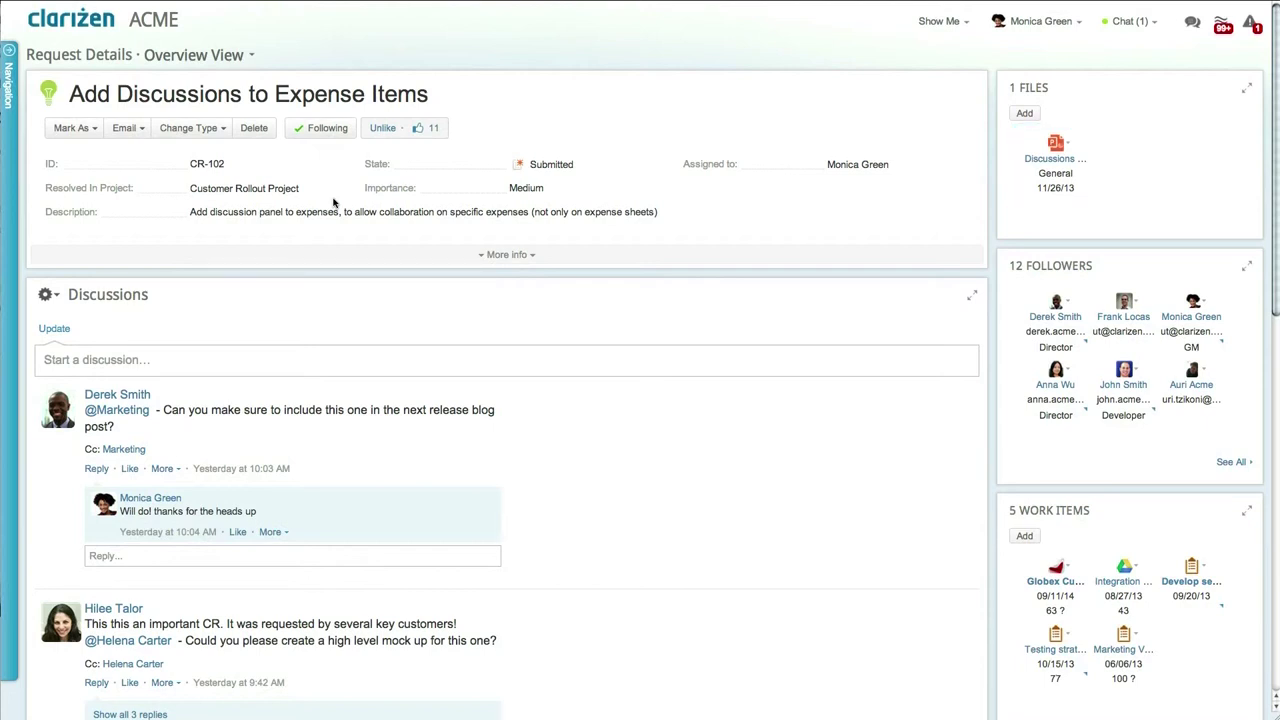
left_click(1068, 146)
left_click(1074, 162)
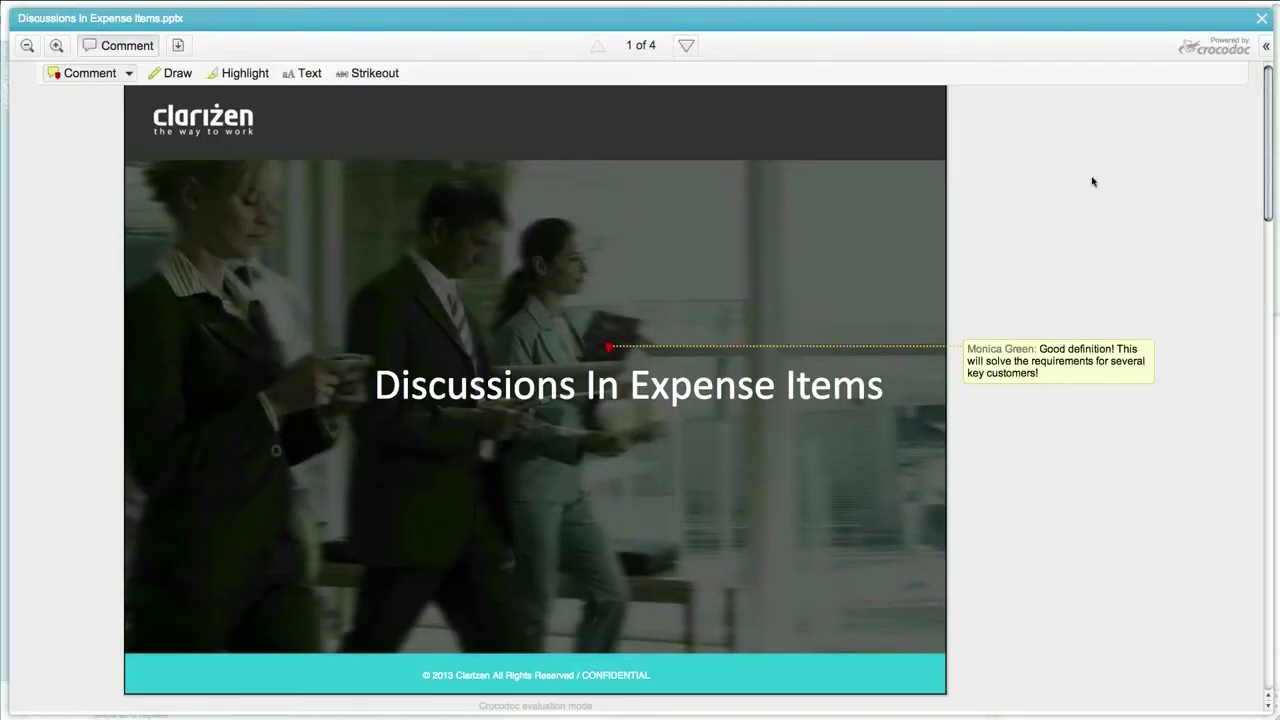
left_click(1262, 18)
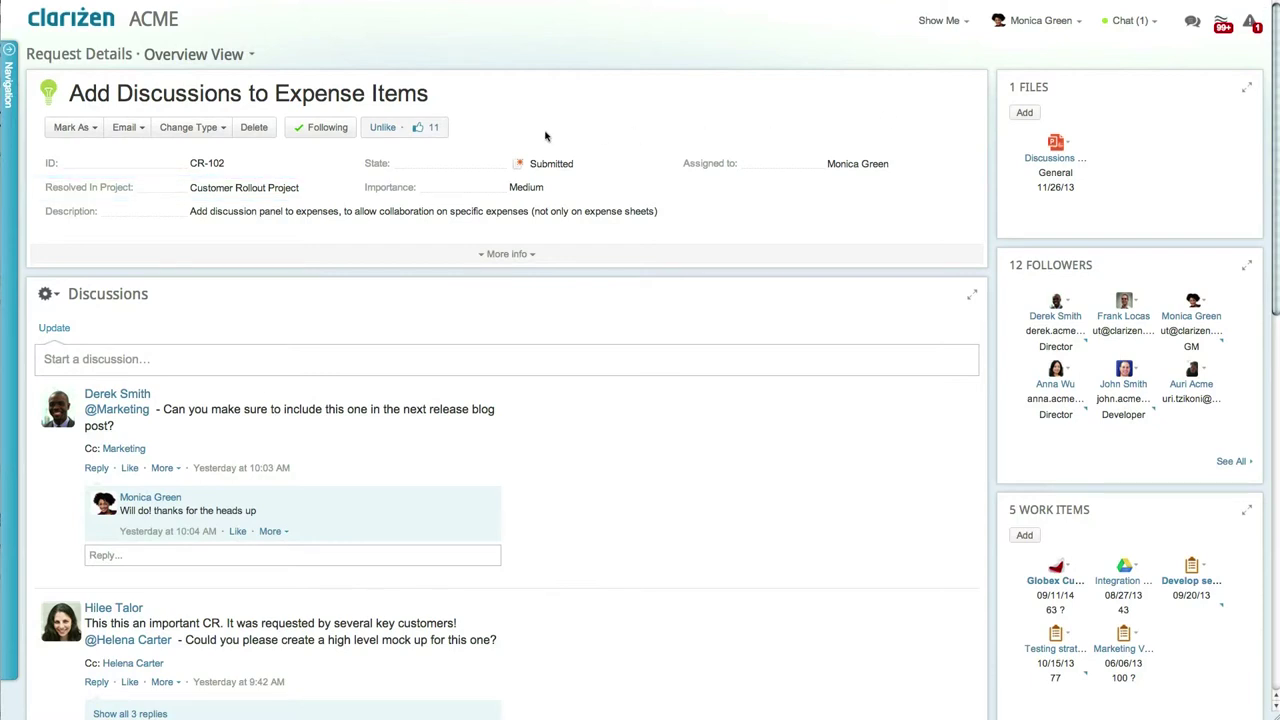
Step: Set the Customer Rollout Project's Performance issue case to Closed
mouse_move(258, 188)
left_click(325, 190)
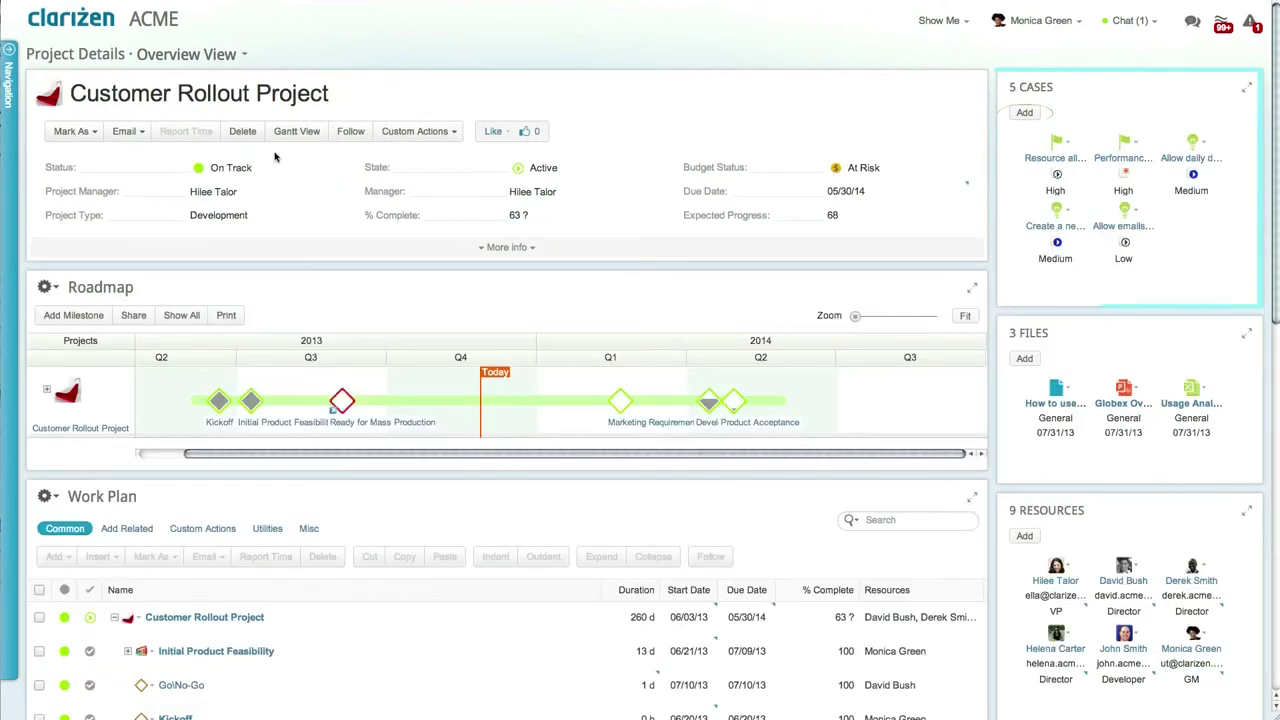
left_click(1127, 175)
left_click(1119, 198)
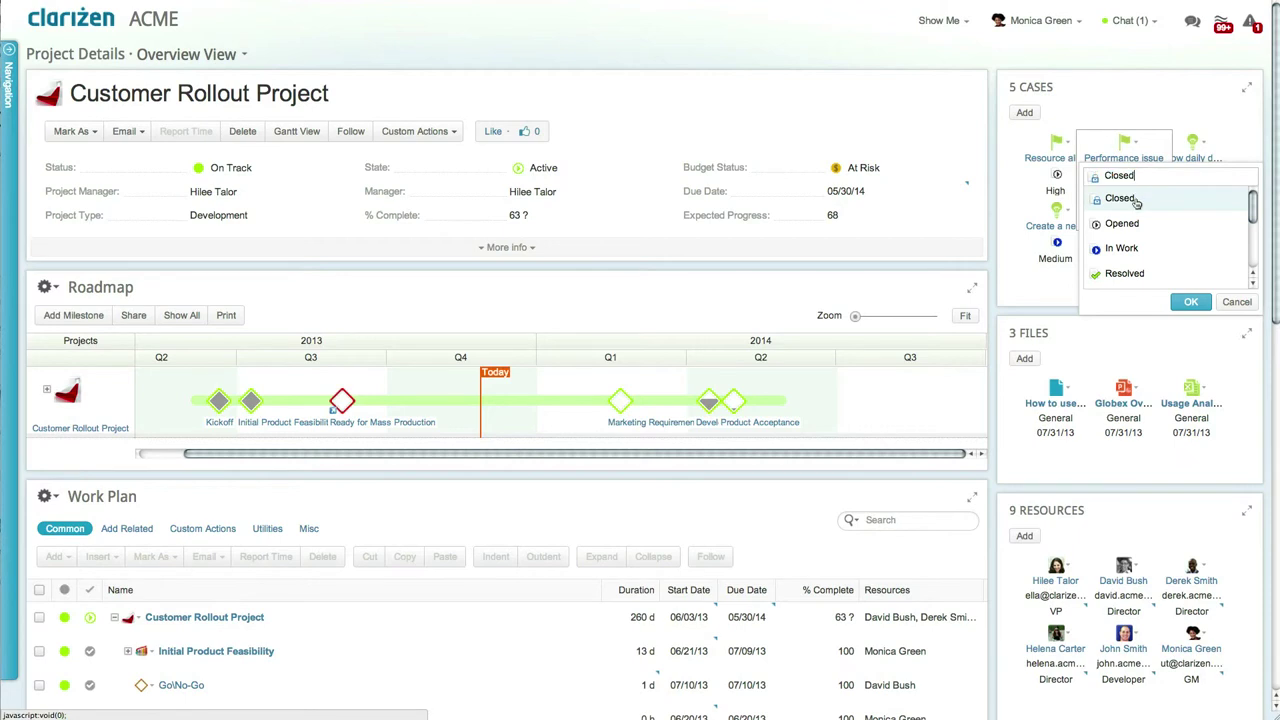
left_click(1192, 302)
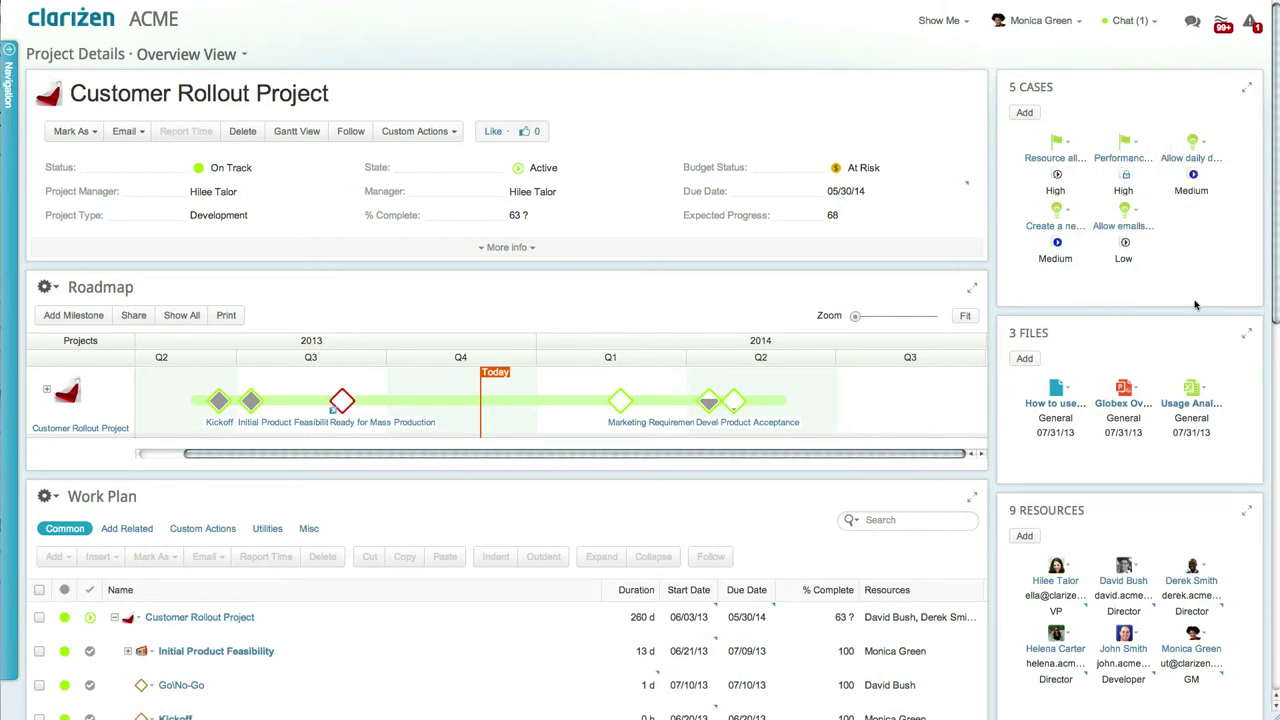